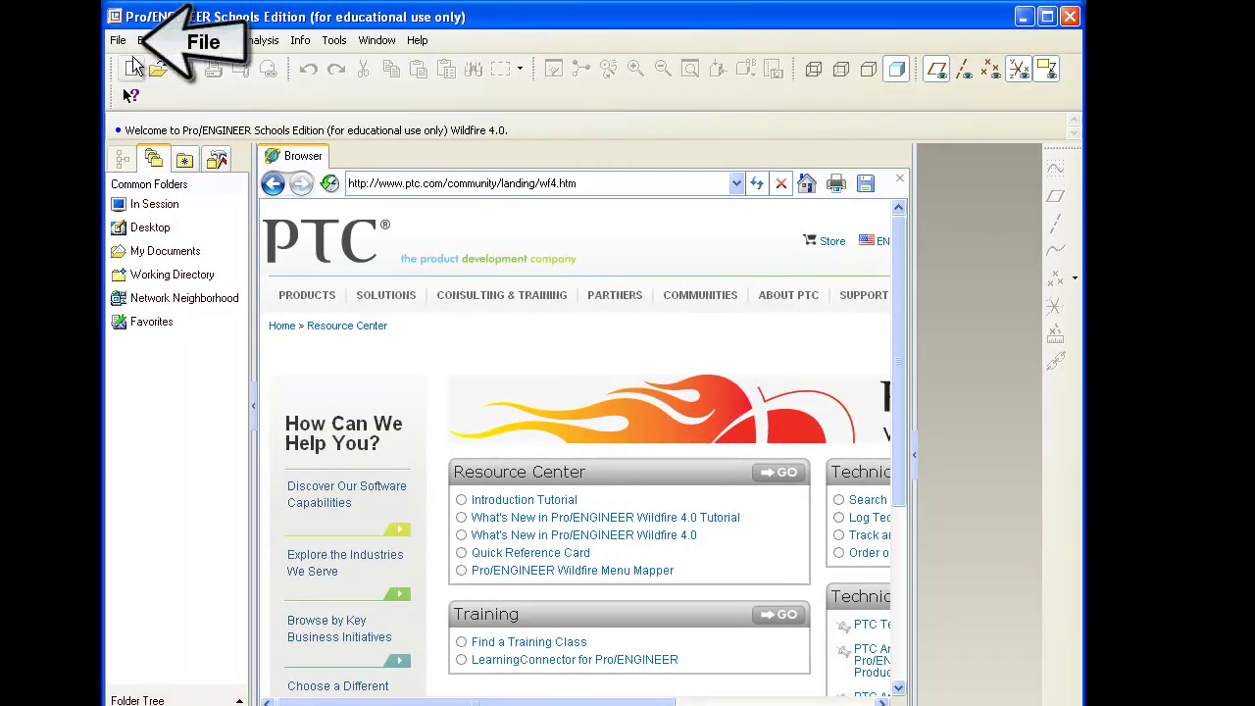
- Create a new solid part named cube
{"action": "left_click", "coordinate": [119, 41]}
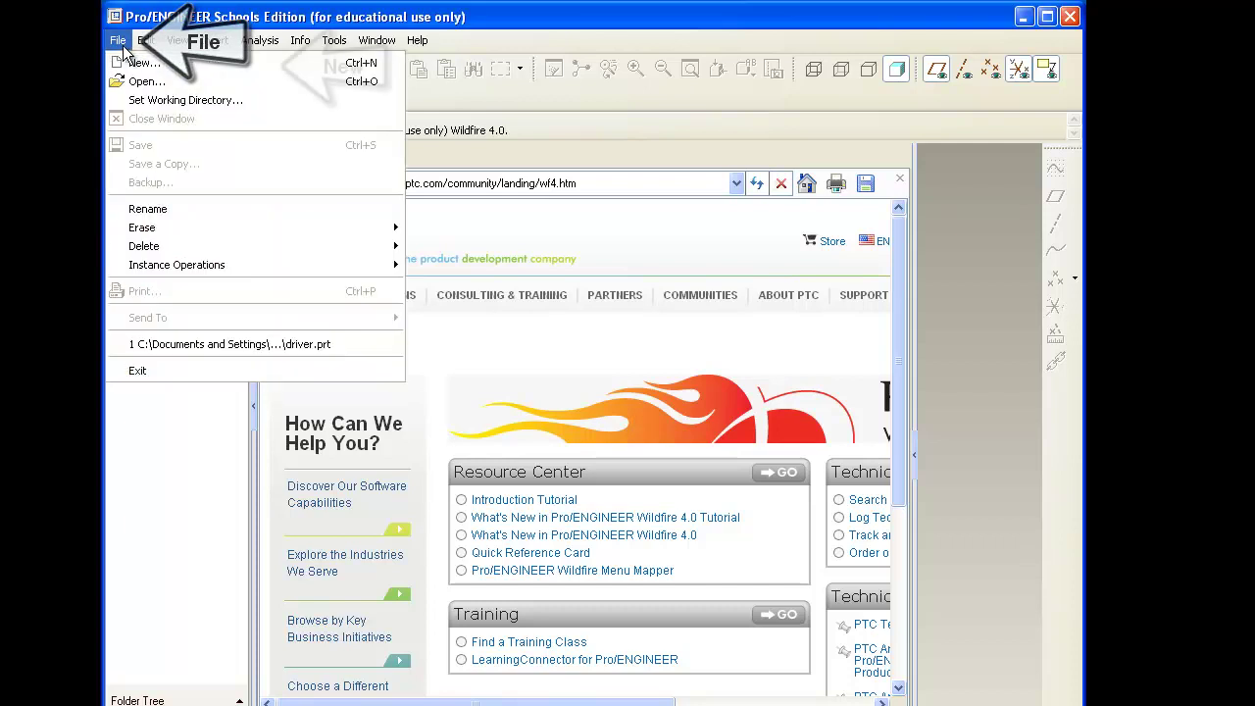
{"action": "left_click", "coordinate": [142, 63]}
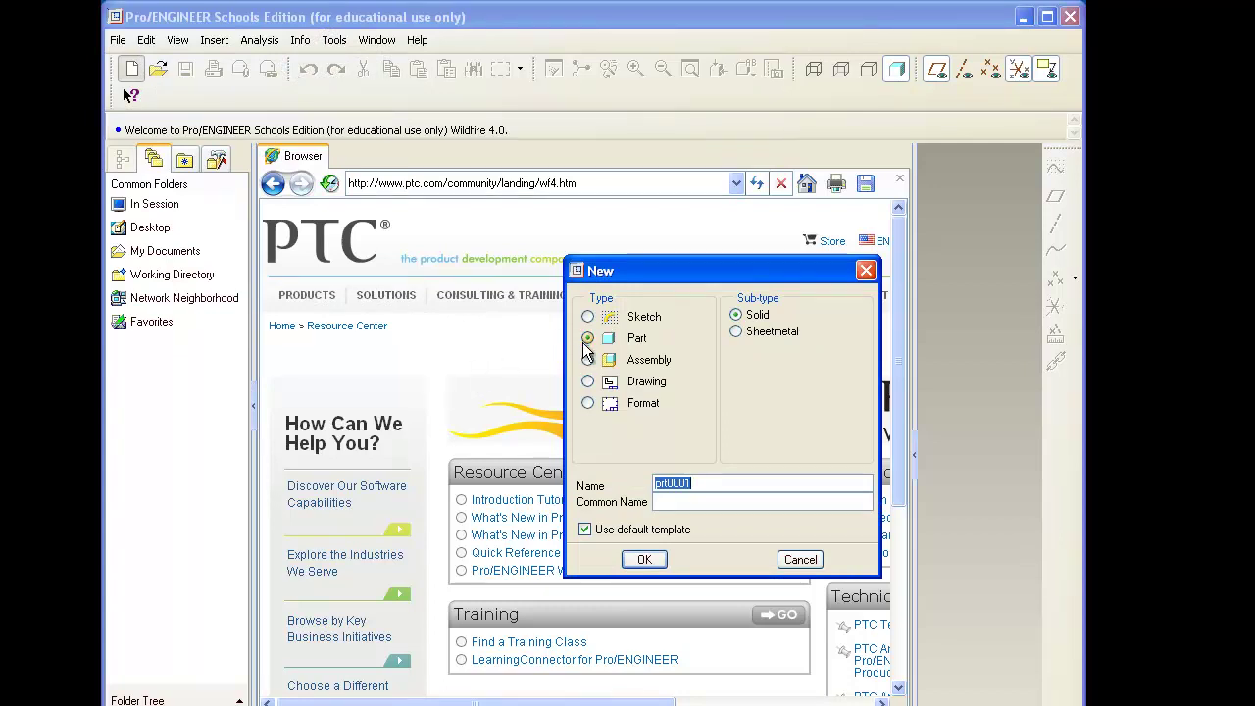
{"action": "type", "text": "cube"}
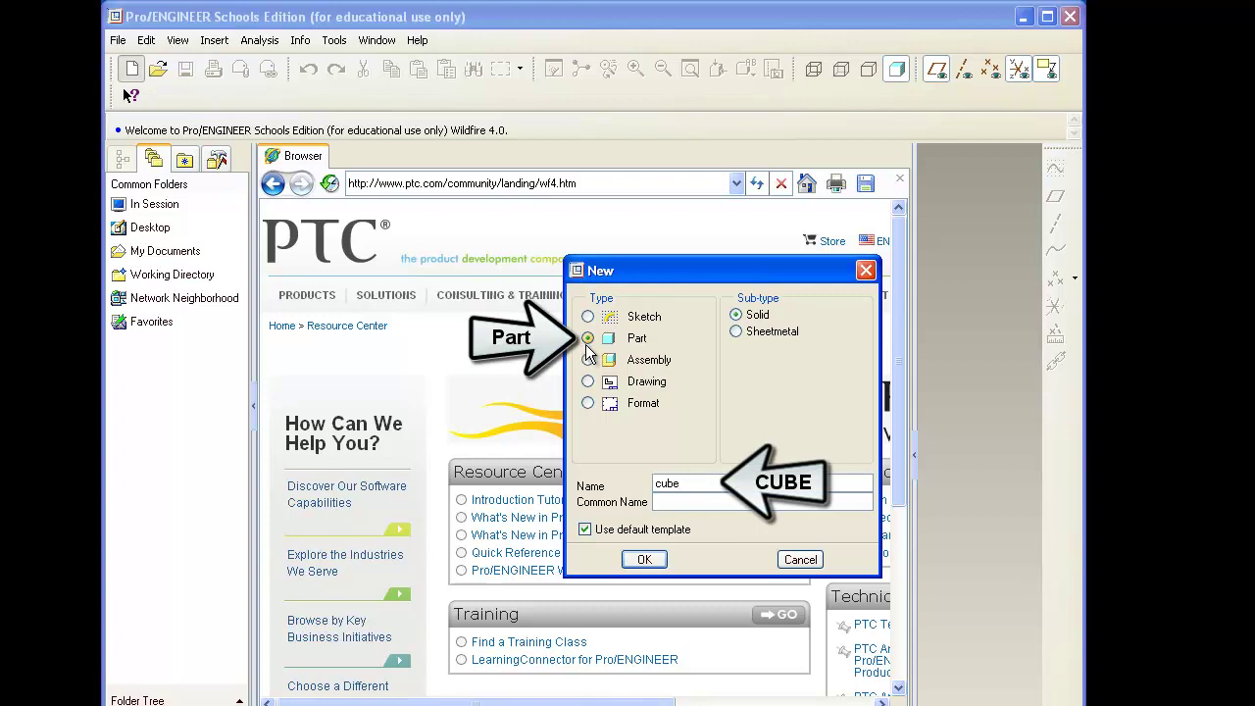
{"action": "left_click", "coordinate": [642, 558]}
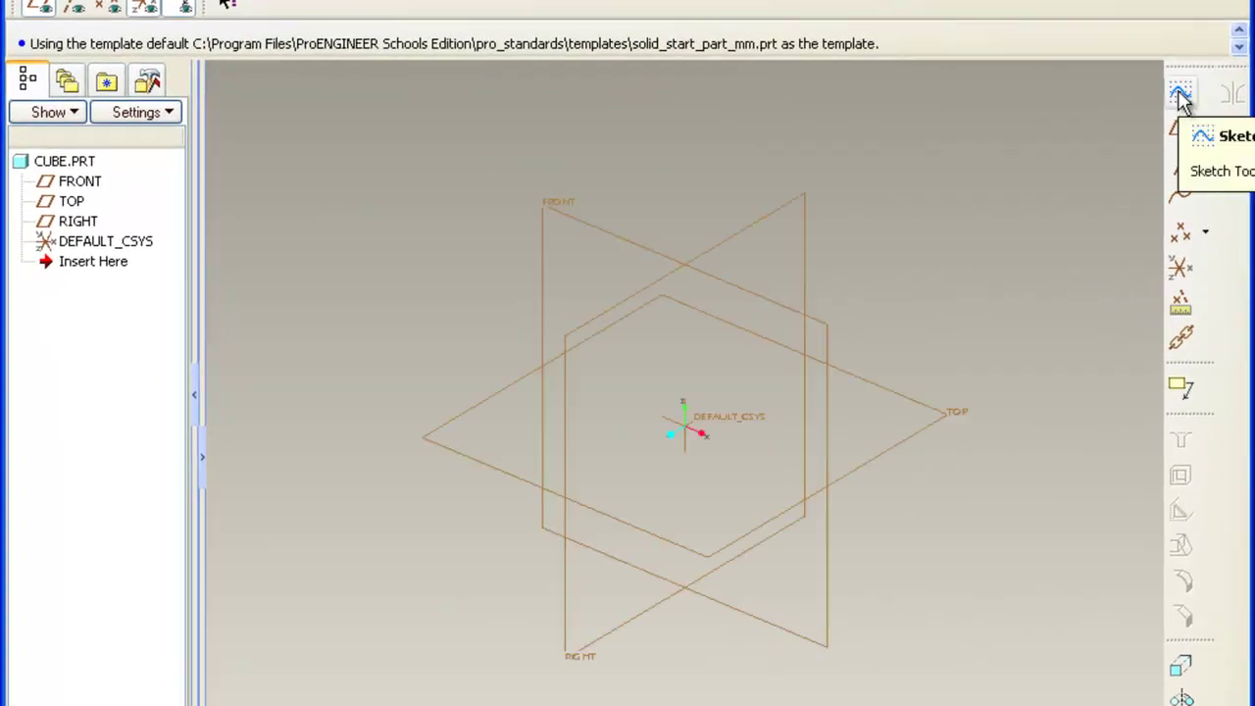
- Start a sketch on the TOP datum plane with FRONT as the reference
{"action": "left_click", "coordinate": [1182, 98]}
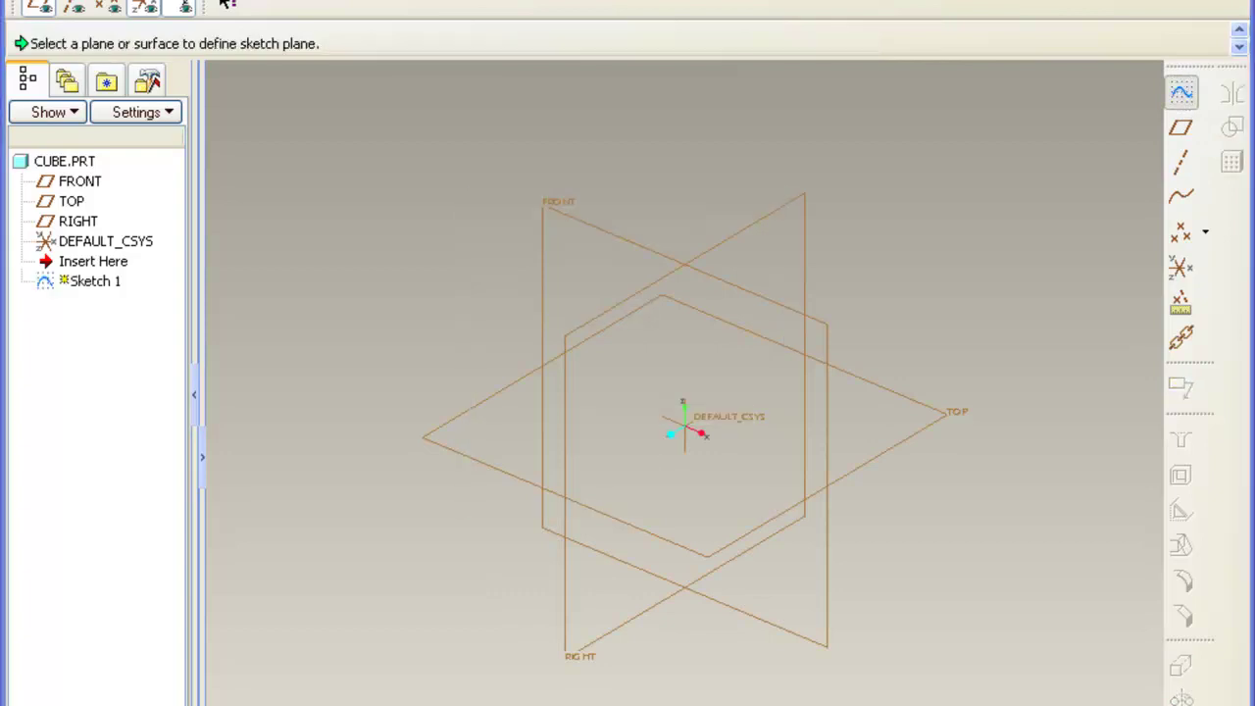
{"action": "left_click_drag", "start_coordinate": [1073, 20], "coordinate": [1000, 10]}
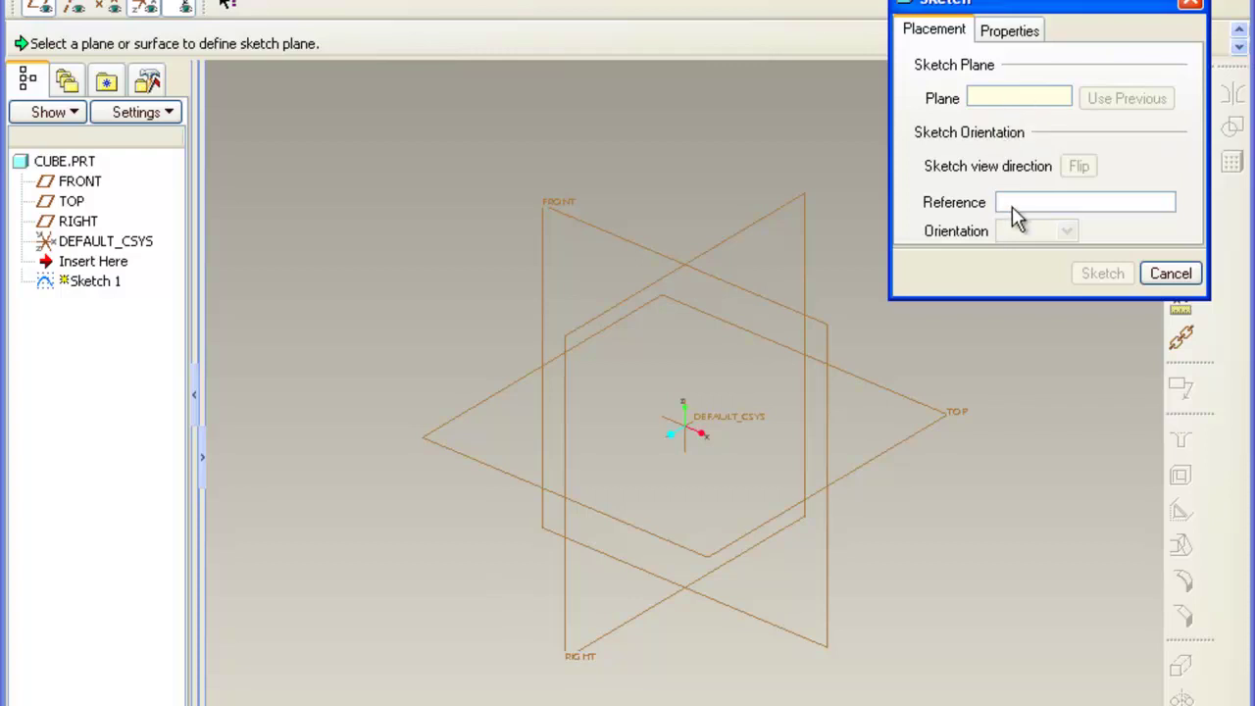
{"action": "left_click", "coordinate": [953, 422]}
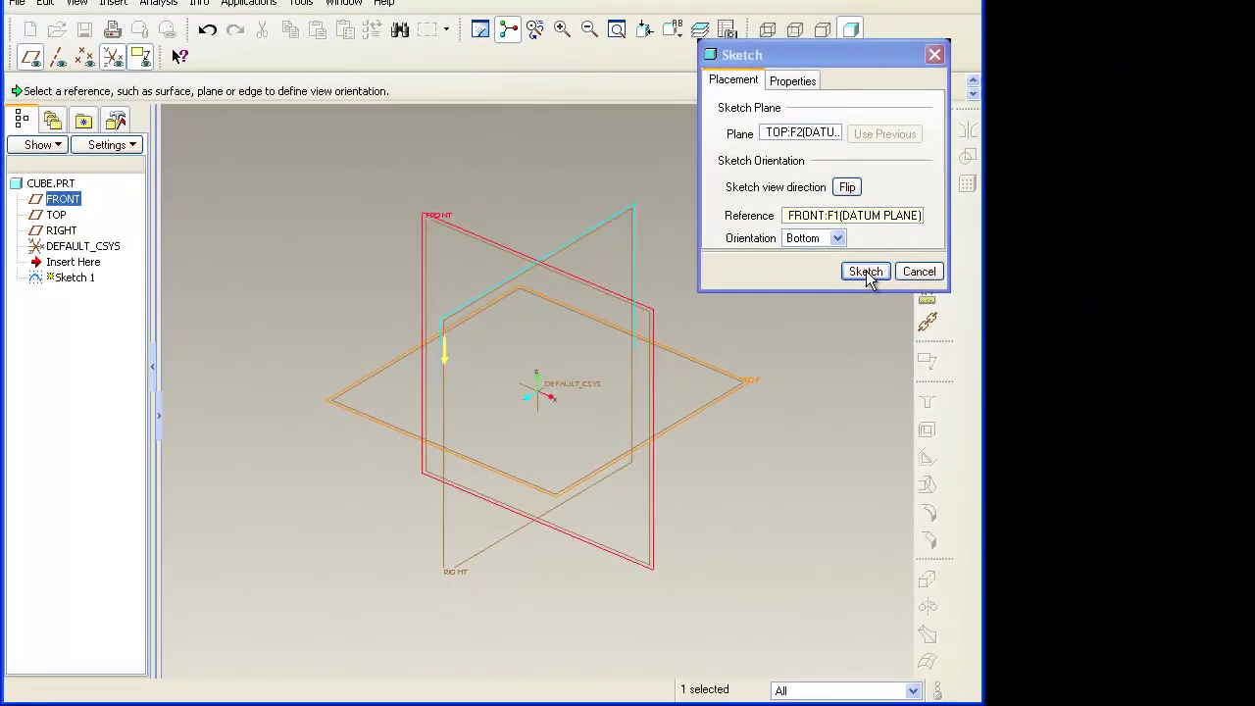
{"action": "left_click", "coordinate": [866, 272]}
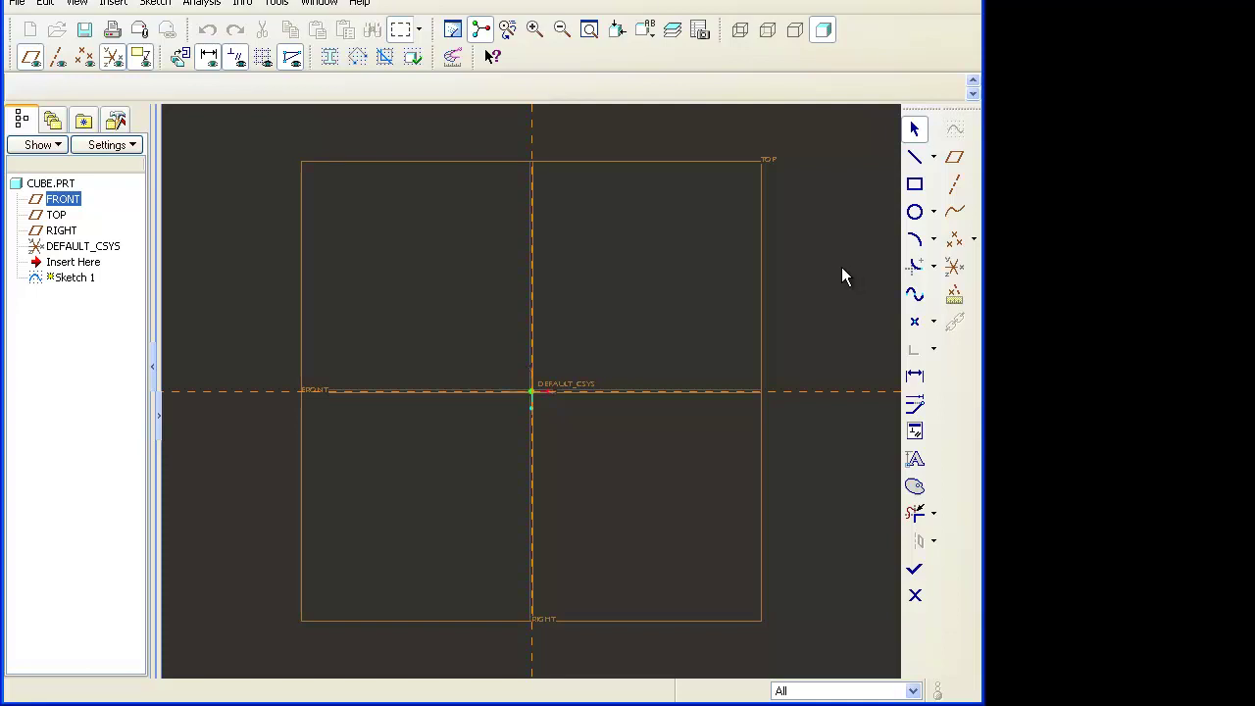
- Draw a rectangle with opposite corners on either side of the origin
{"action": "left_click", "coordinate": [913, 186]}
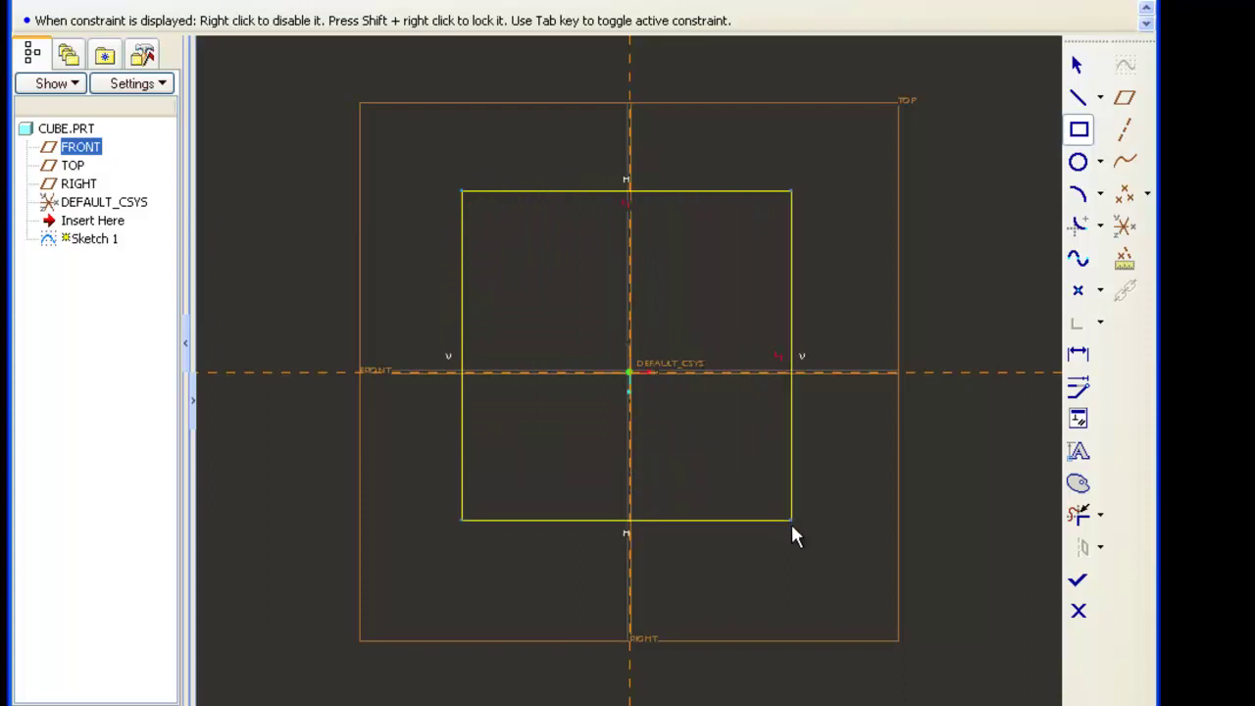
{"action": "left_click", "coordinate": [868, 447]}
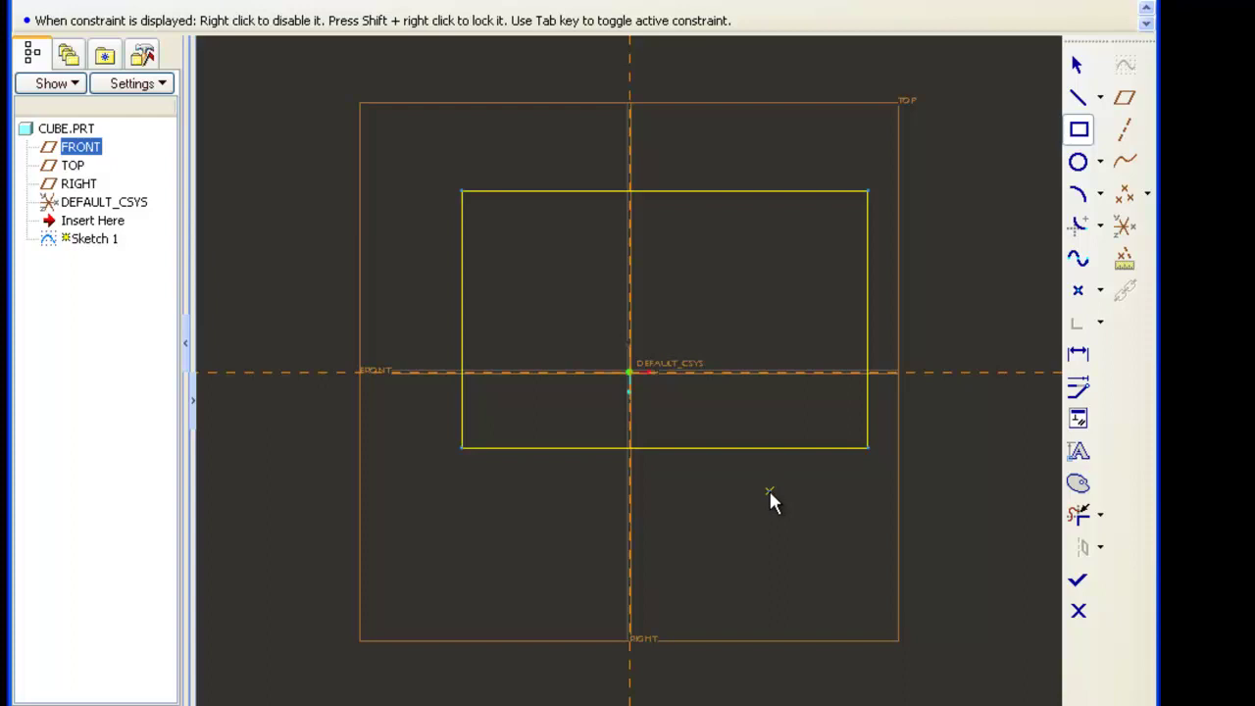
- End the Rectangle tool so the rectangle's weak dimensions appear
{"action": "middle_click", "coordinate": [770, 492]}
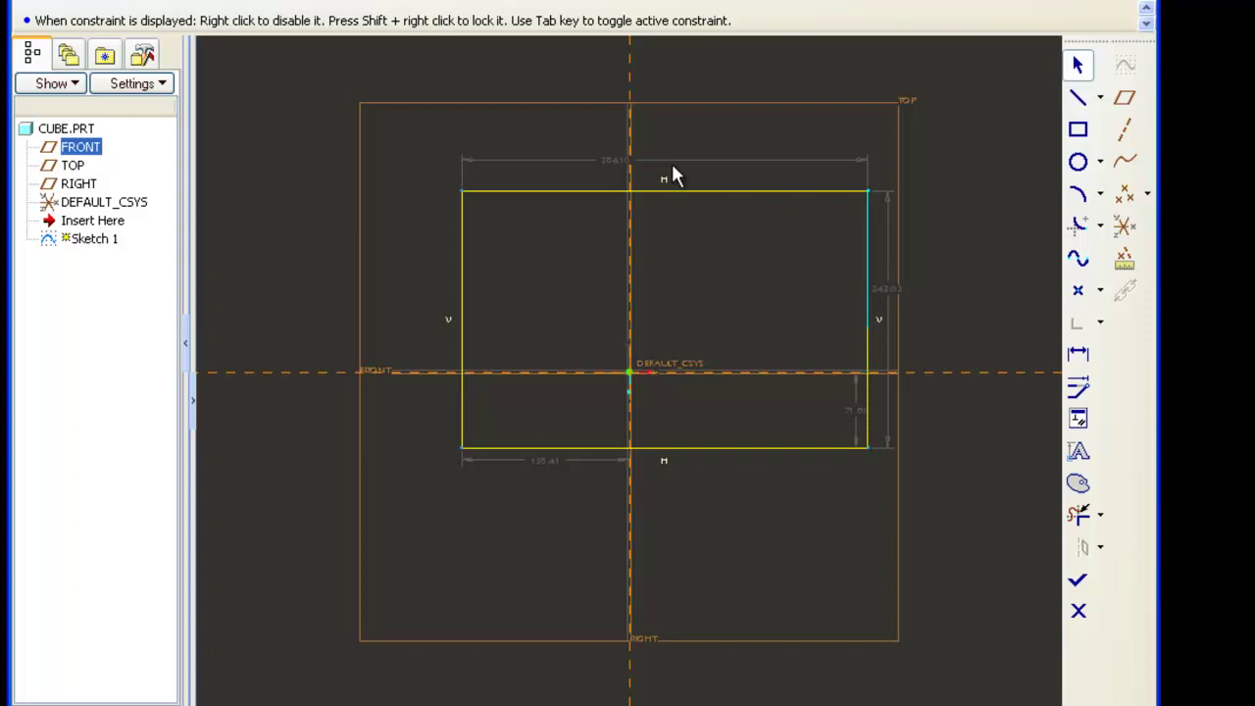
- Change the top horizontal dimension of the rectangle to 200
{"action": "double_click", "coordinate": [602, 165]}
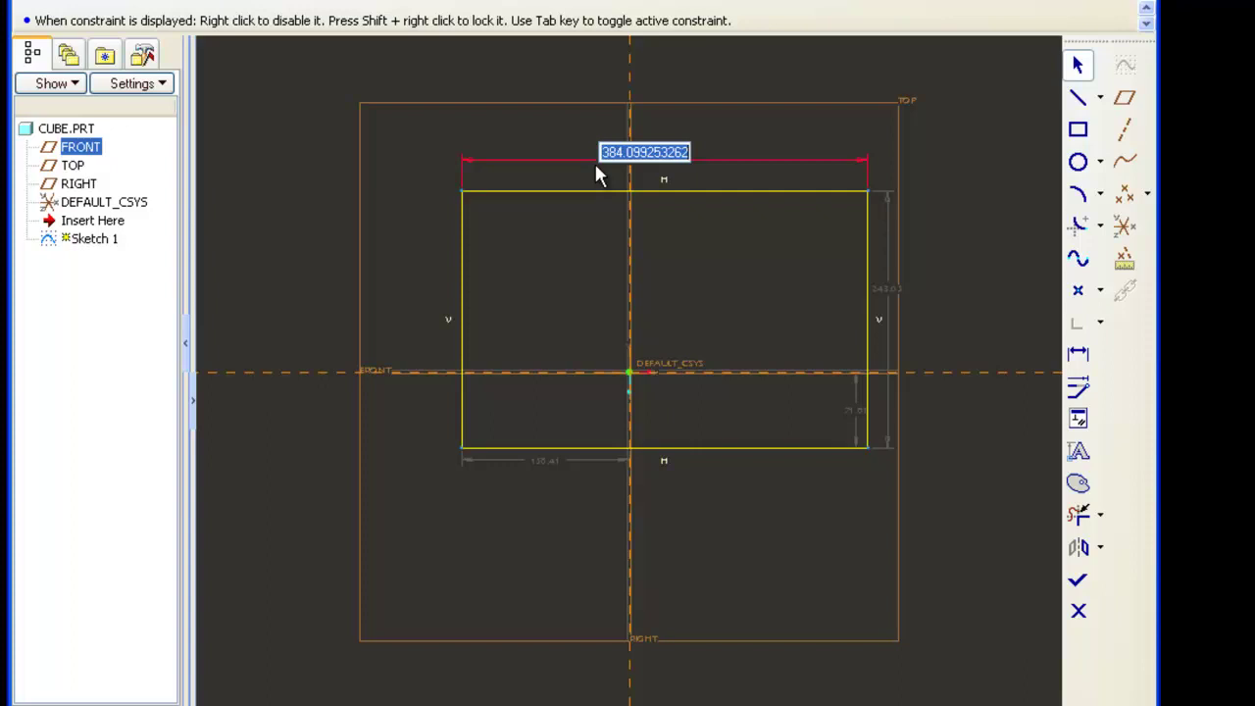
{"action": "type", "text": "200"}
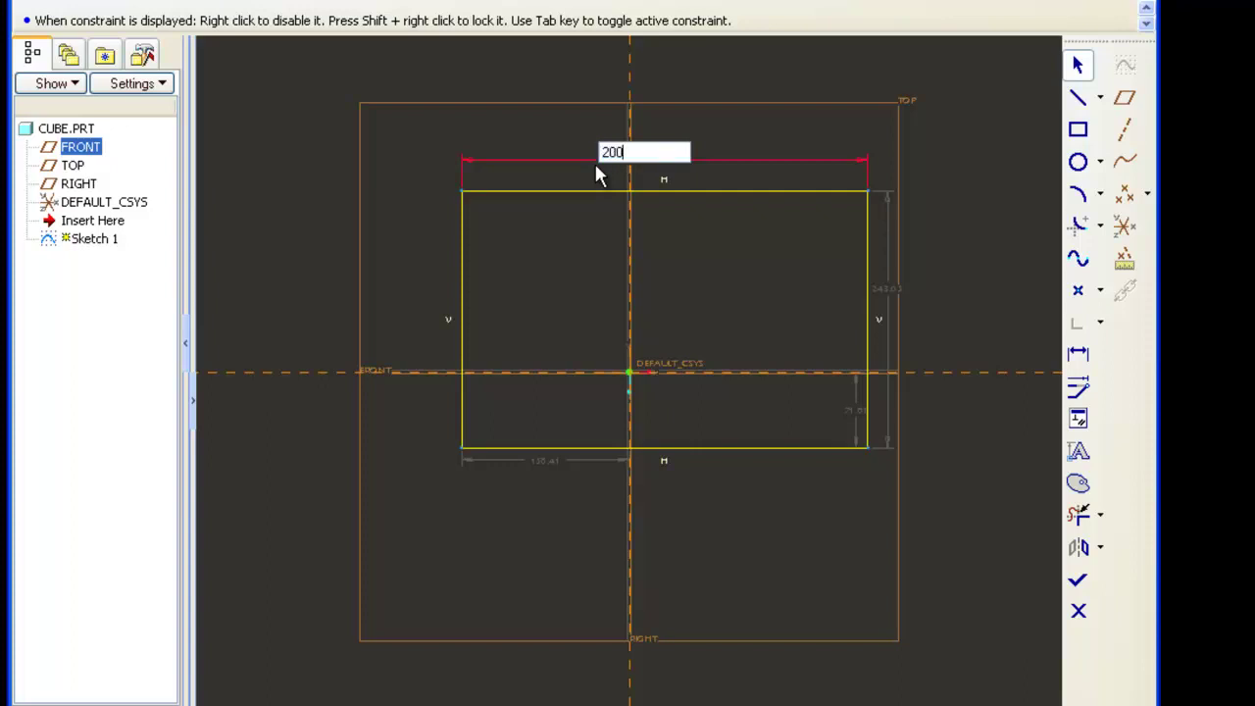
{"action": "key", "text": "Return"}
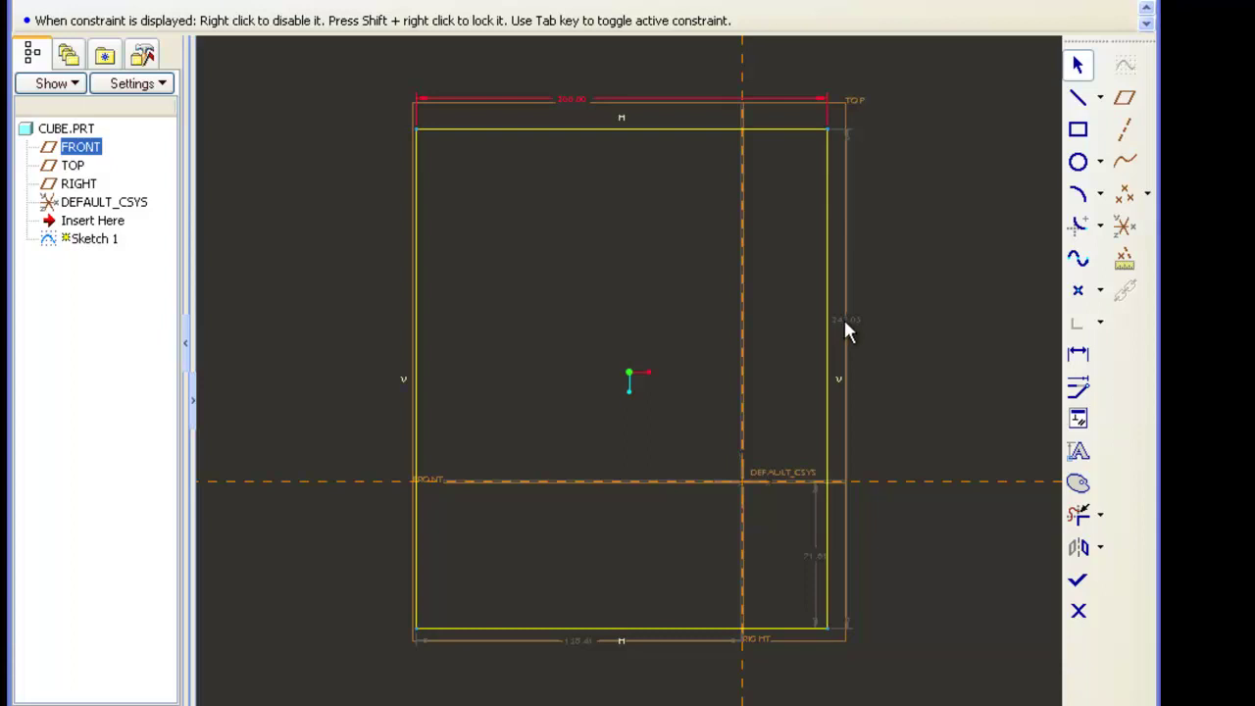
- Set the rectangle's height dimension to 200
{"action": "double_click", "coordinate": [843, 316]}
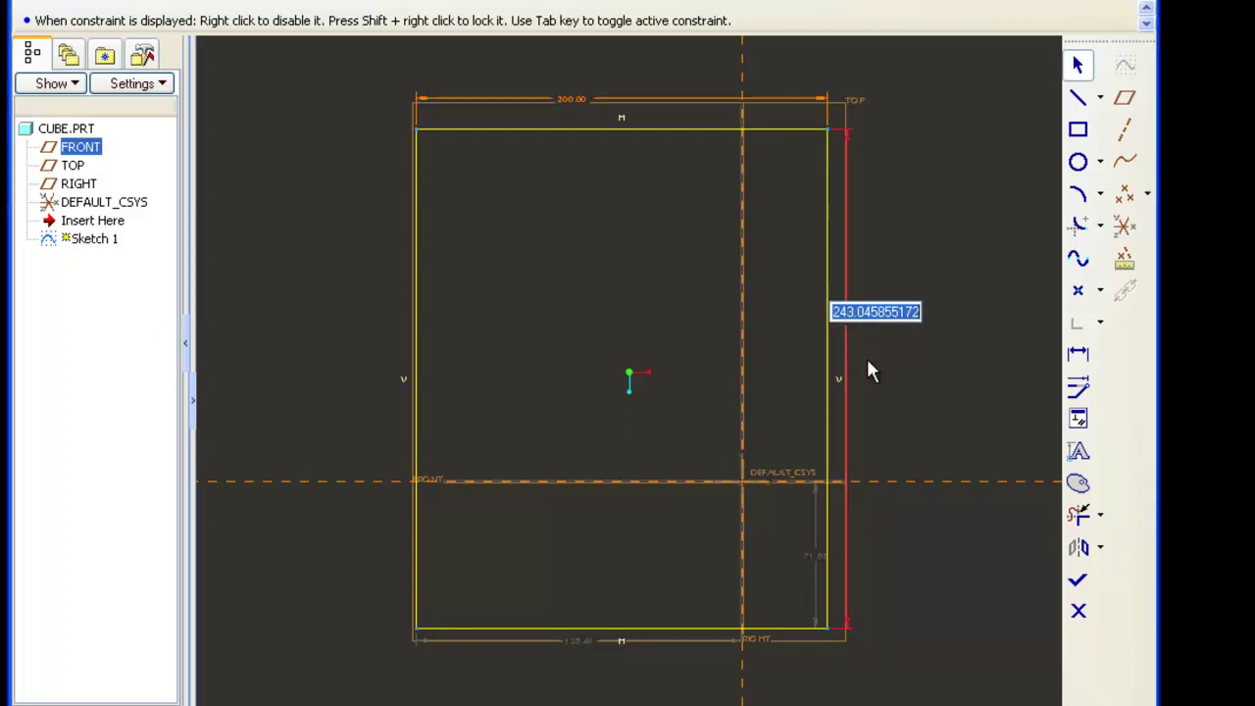
{"action": "type", "text": "200"}
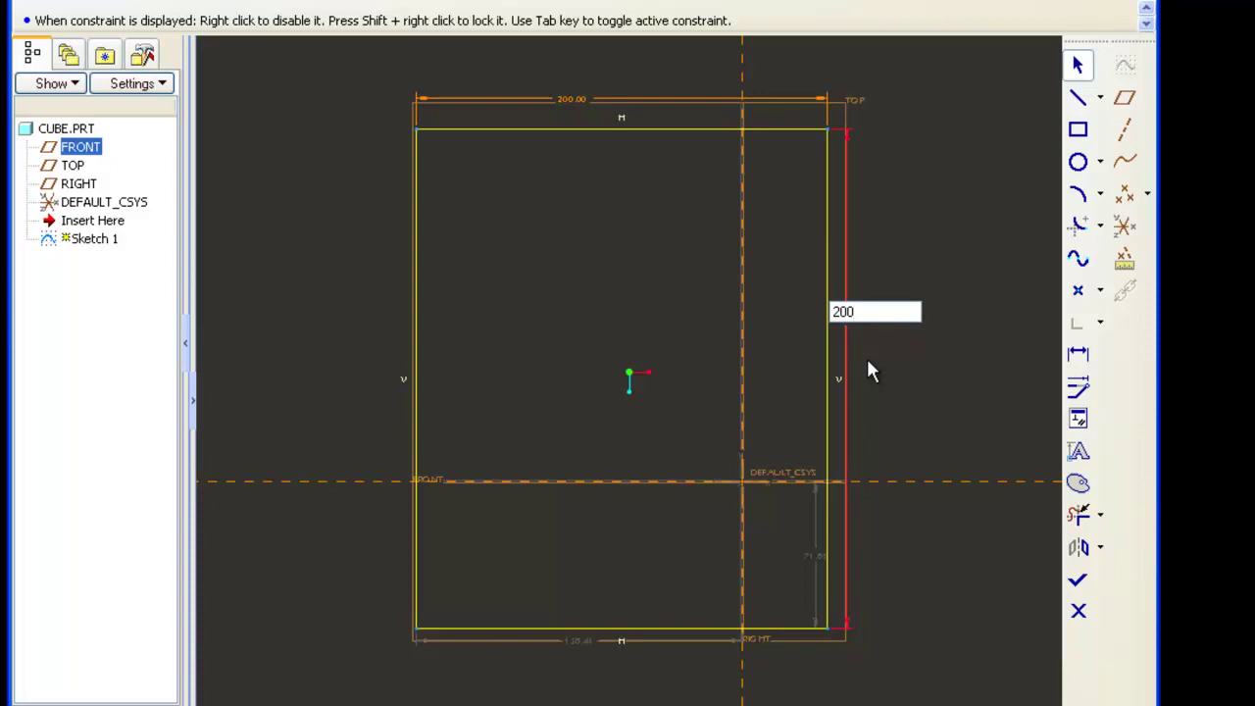
{"action": "key", "text": "Return"}
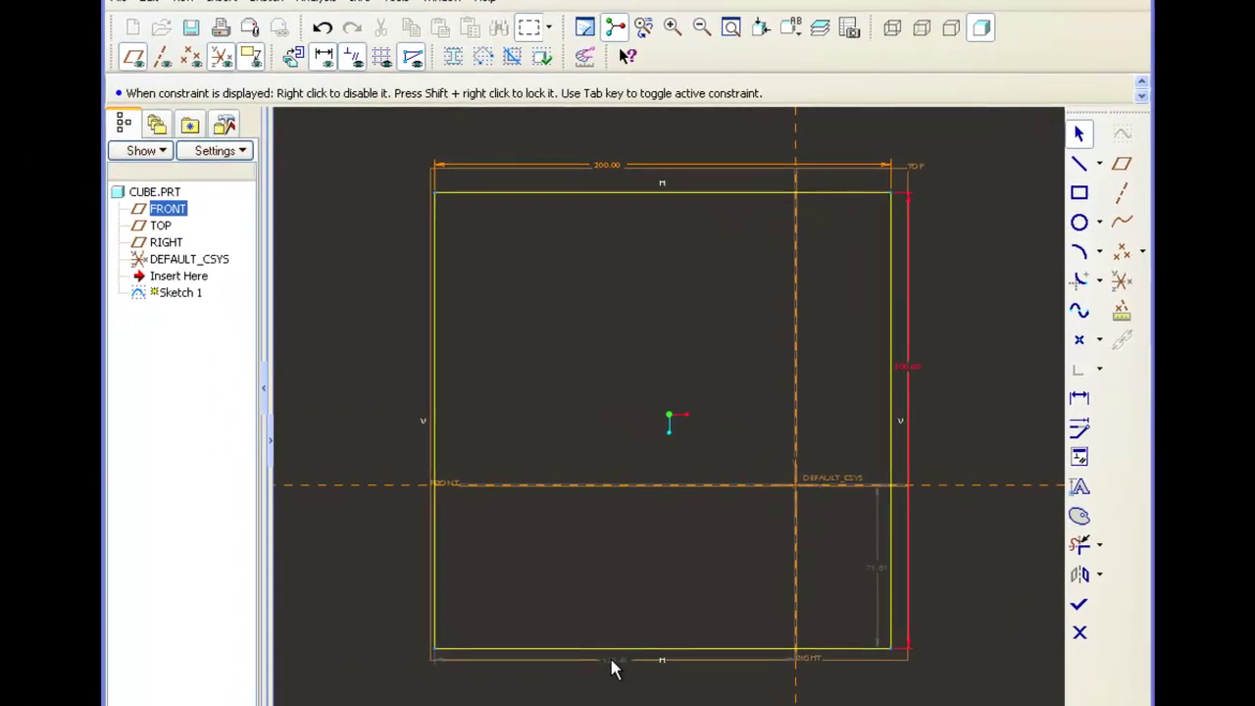
- Set the horizontal and vertical offset dimensions both to 100
{"action": "double_click", "coordinate": [612, 662]}
{"action": "type", "text": "100"}
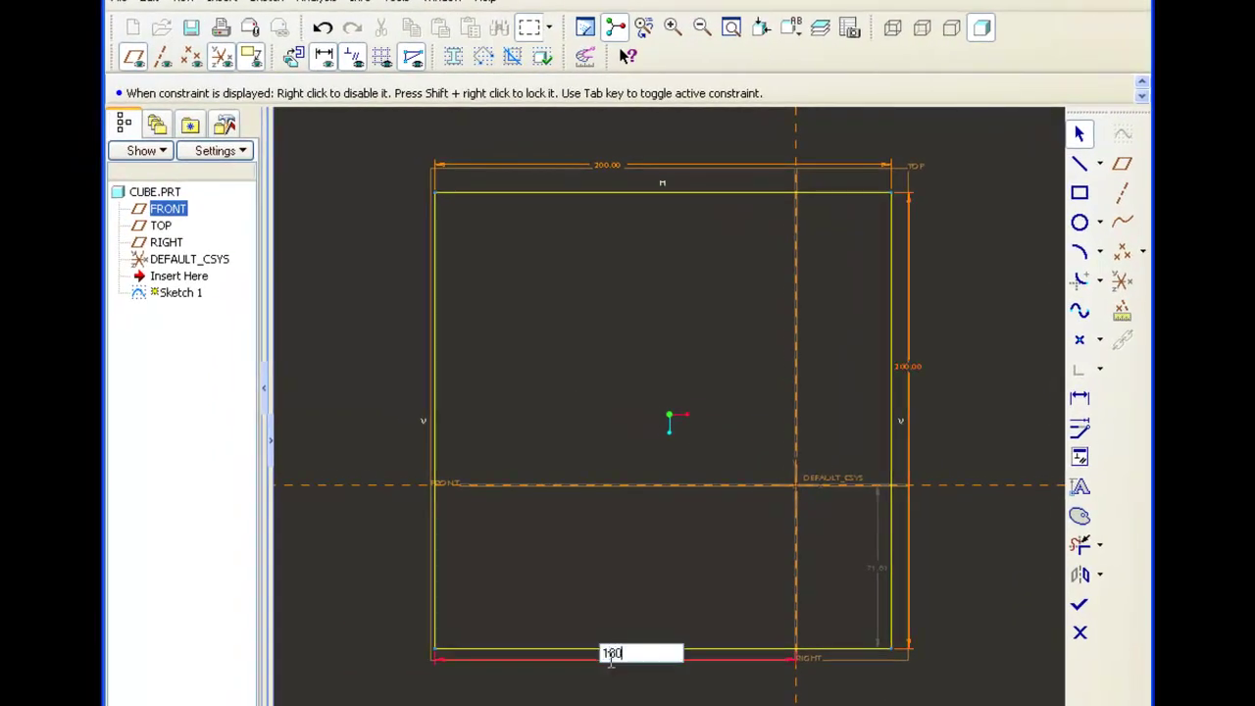
{"action": "key", "text": "Return"}
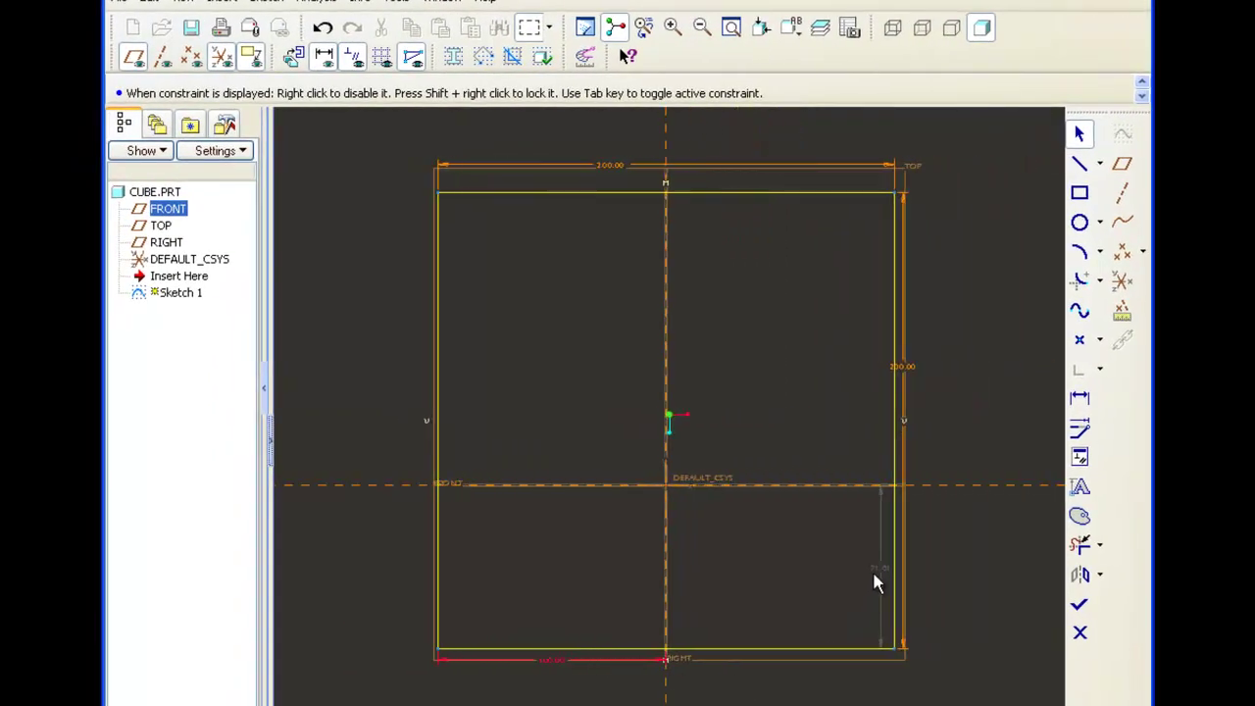
{"action": "double_click", "coordinate": [881, 574]}
{"action": "type", "text": "100"}
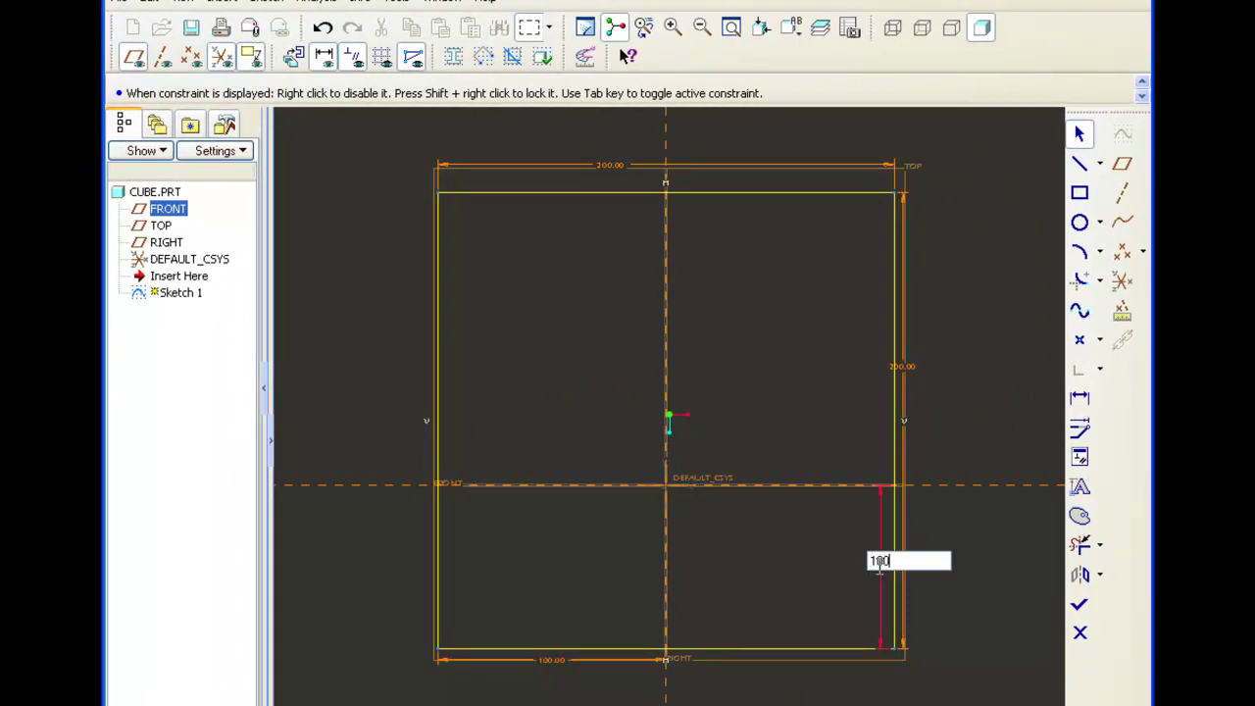
{"action": "key", "text": "Return"}
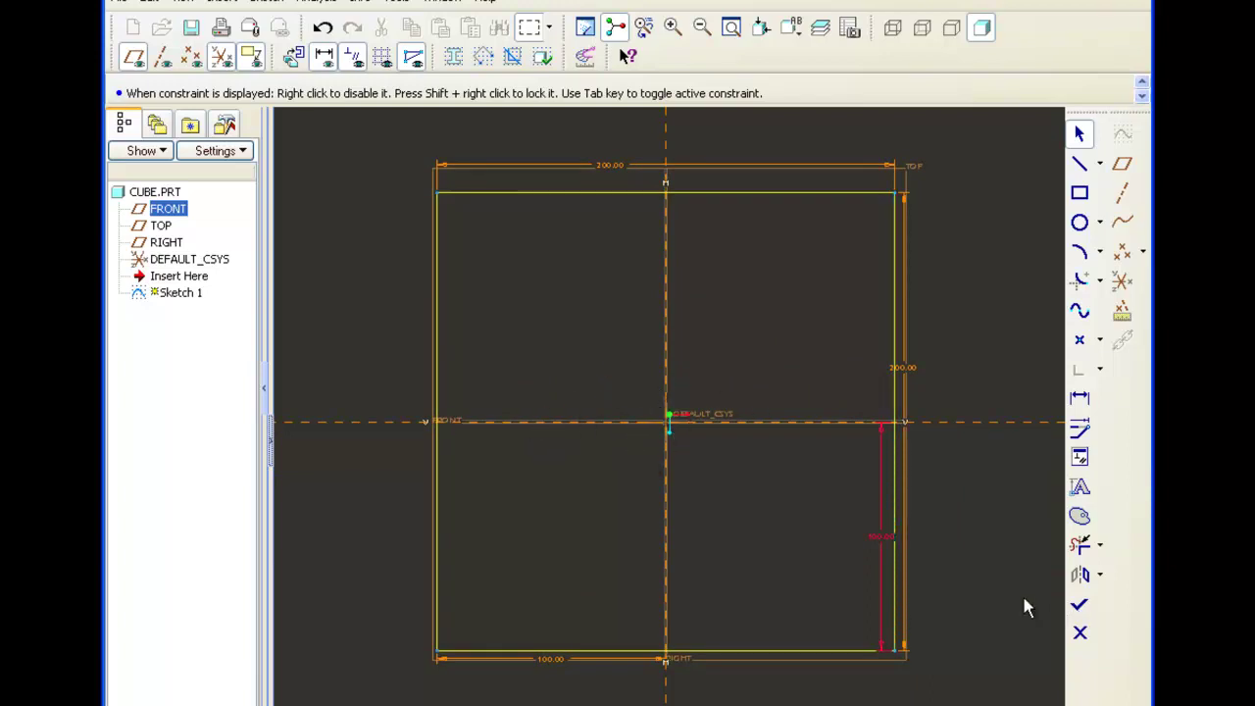
- Complete Sketch 1 and switch to the ISOMETRIC named view
{"action": "left_click", "coordinate": [1080, 609]}
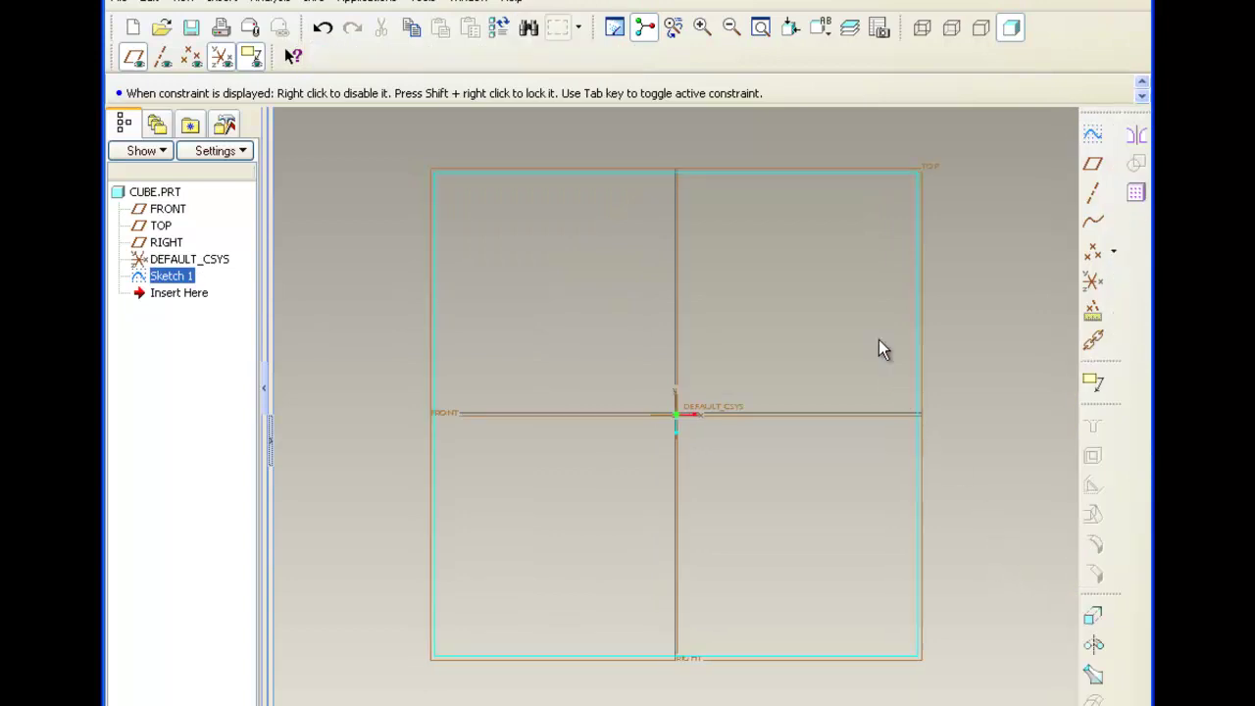
{"action": "left_click", "coordinate": [820, 27]}
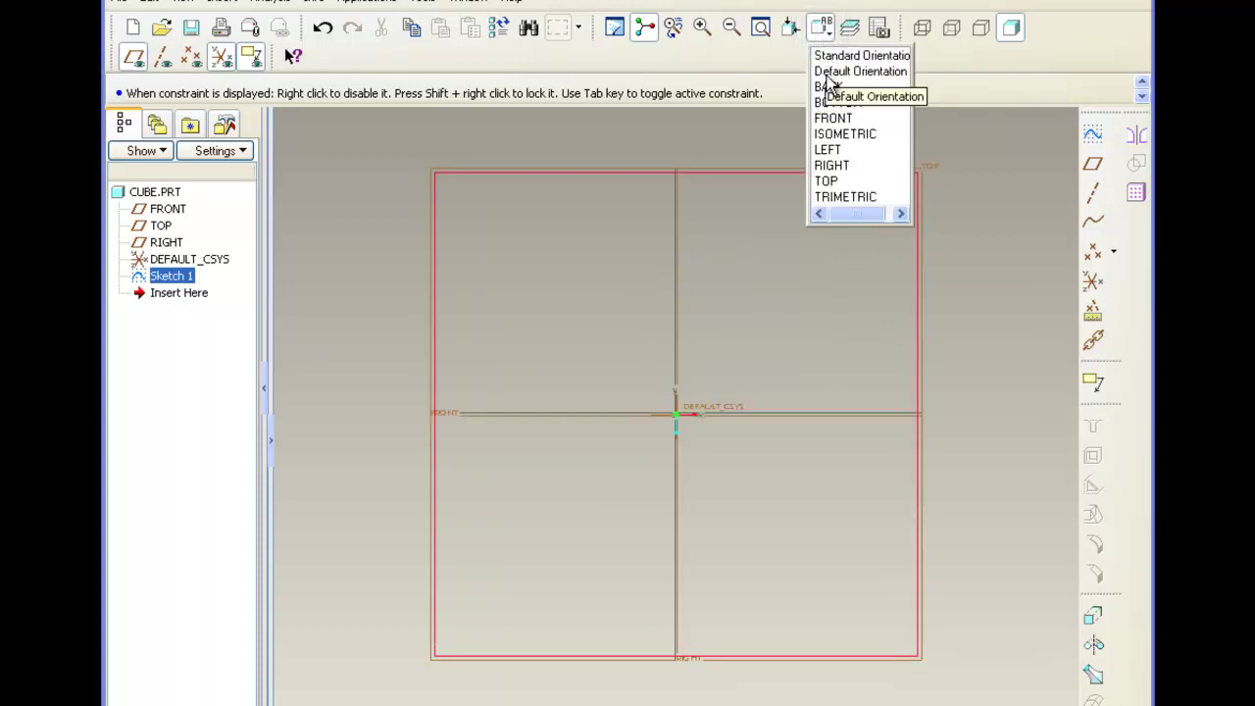
{"action": "left_click", "coordinate": [838, 137]}
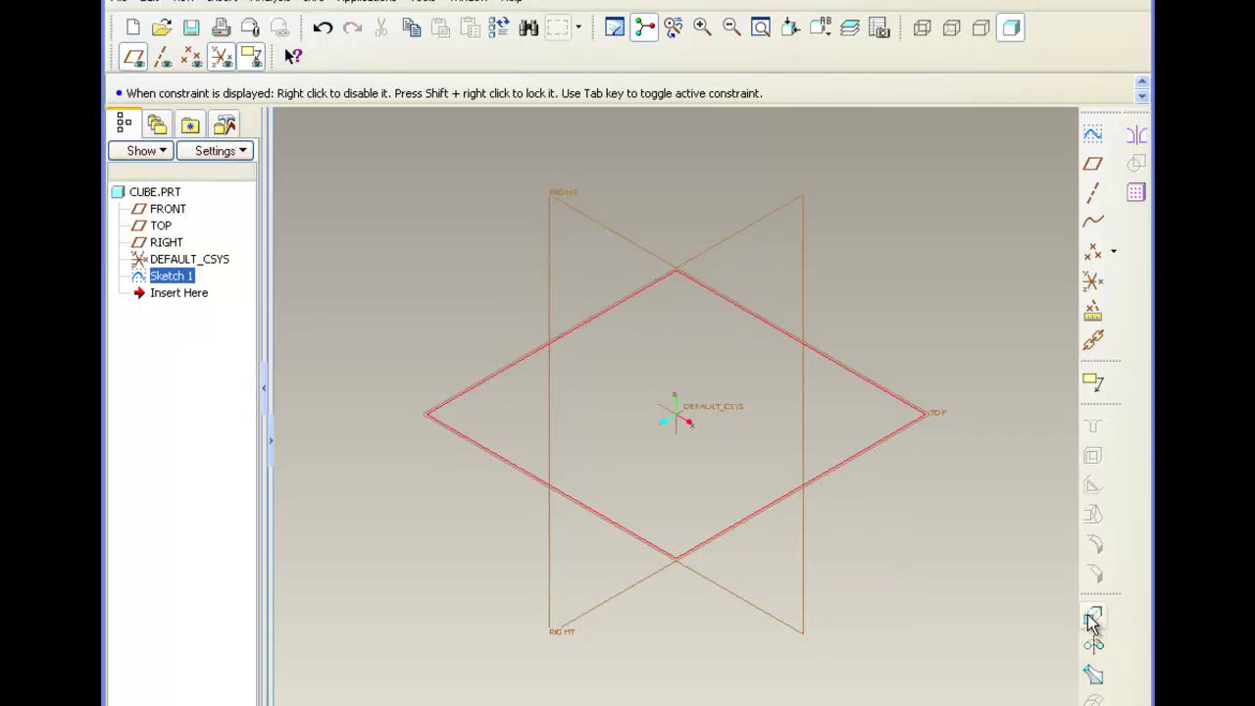
- Extrude the square sketch, briefly trying surface mode before choosing solid
{"action": "left_click", "coordinate": [1093, 620]}
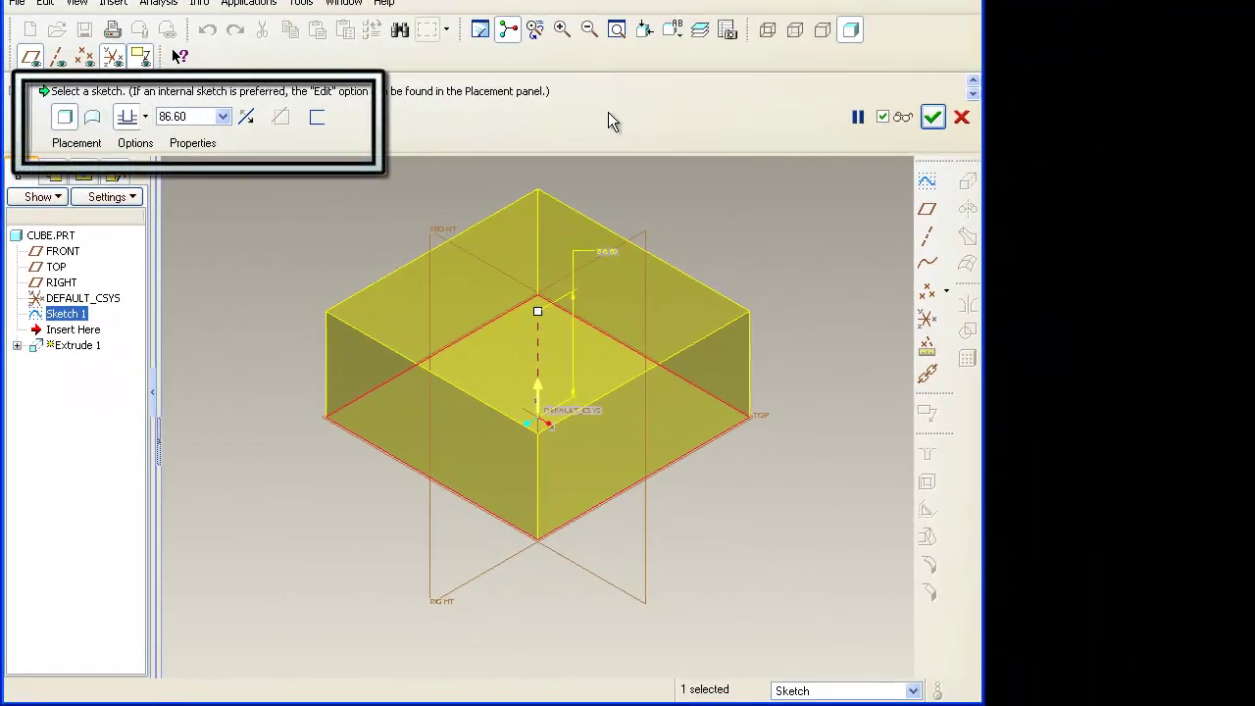
{"action": "left_click", "coordinate": [90, 117]}
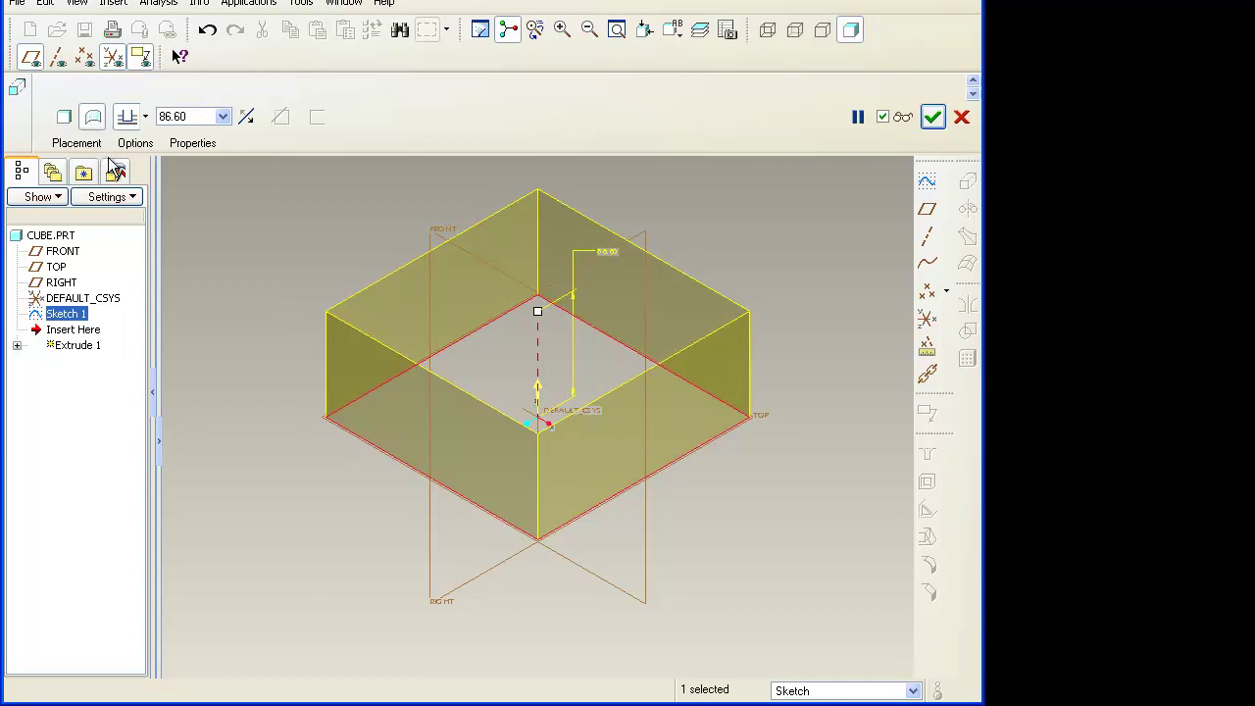
{"action": "left_click", "coordinate": [64, 118]}
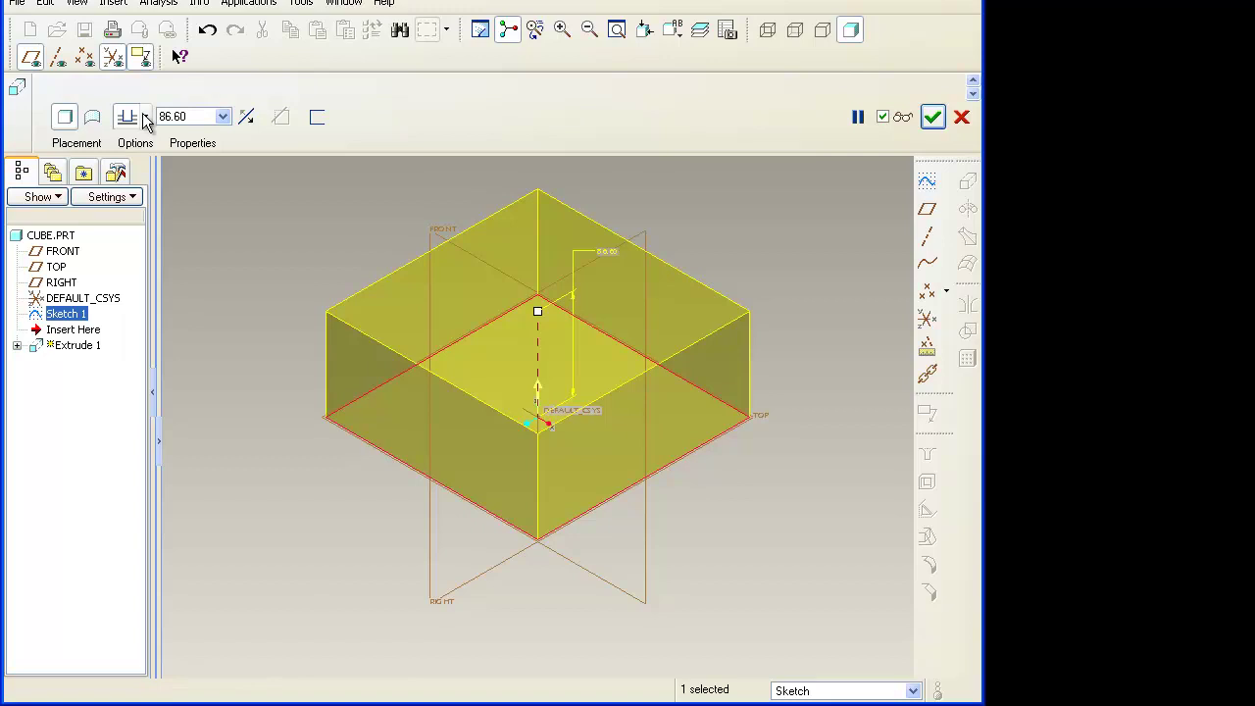
- Set the extrusion depth option to Symmetric about the sketch plane
{"action": "left_click", "coordinate": [144, 118]}
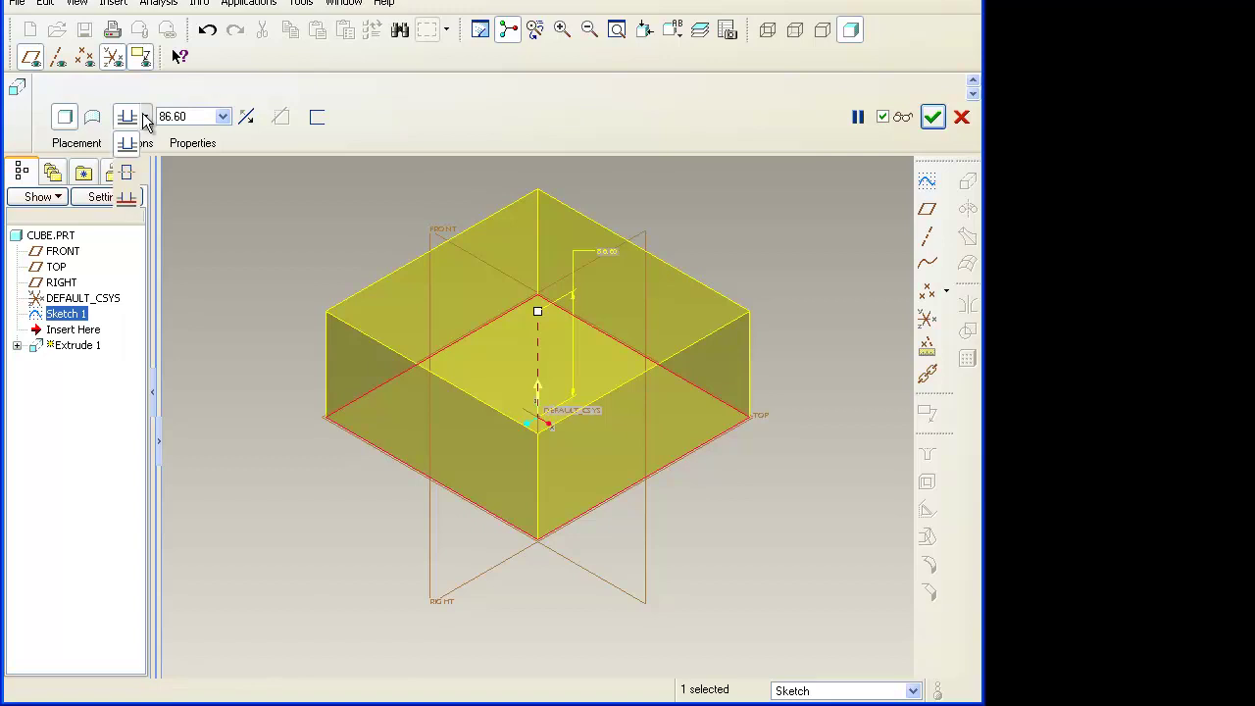
{"action": "left_click", "coordinate": [128, 183]}
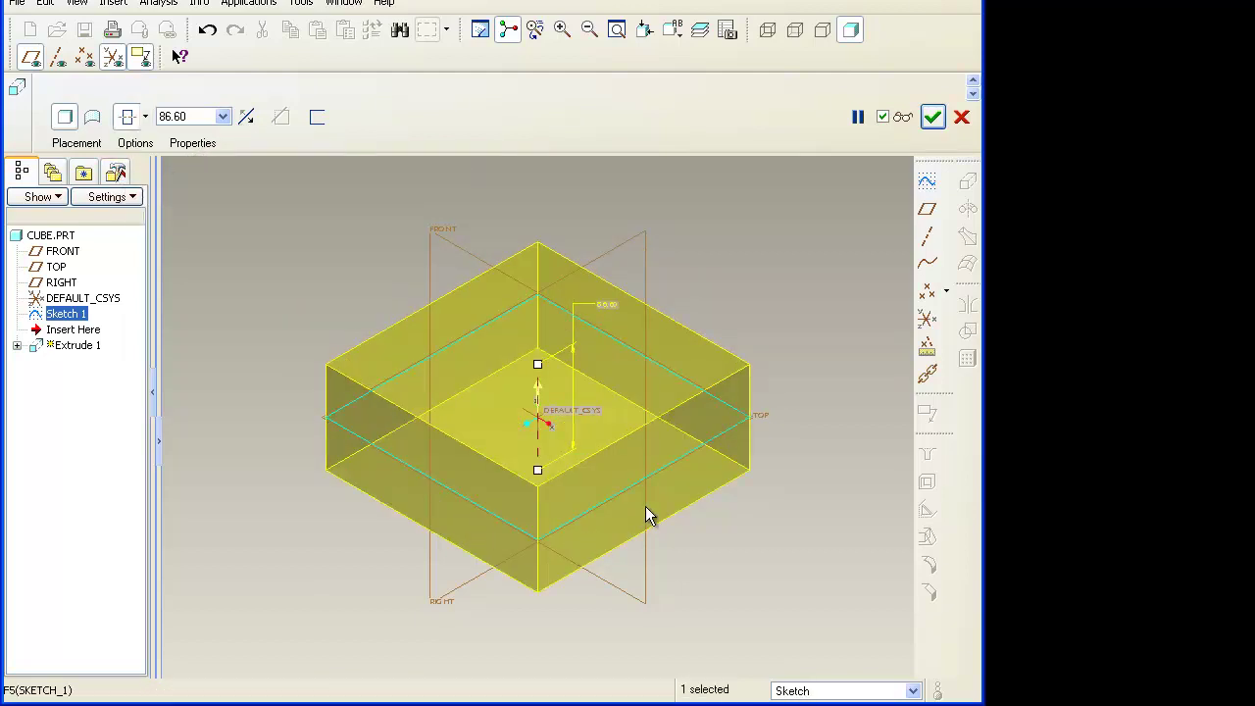
{"action": "left_click", "coordinate": [395, 457]}
- Enter a symmetric extrusion depth of 200 to form a 200×200×200 cube
{"action": "double_click", "coordinate": [197, 116]}
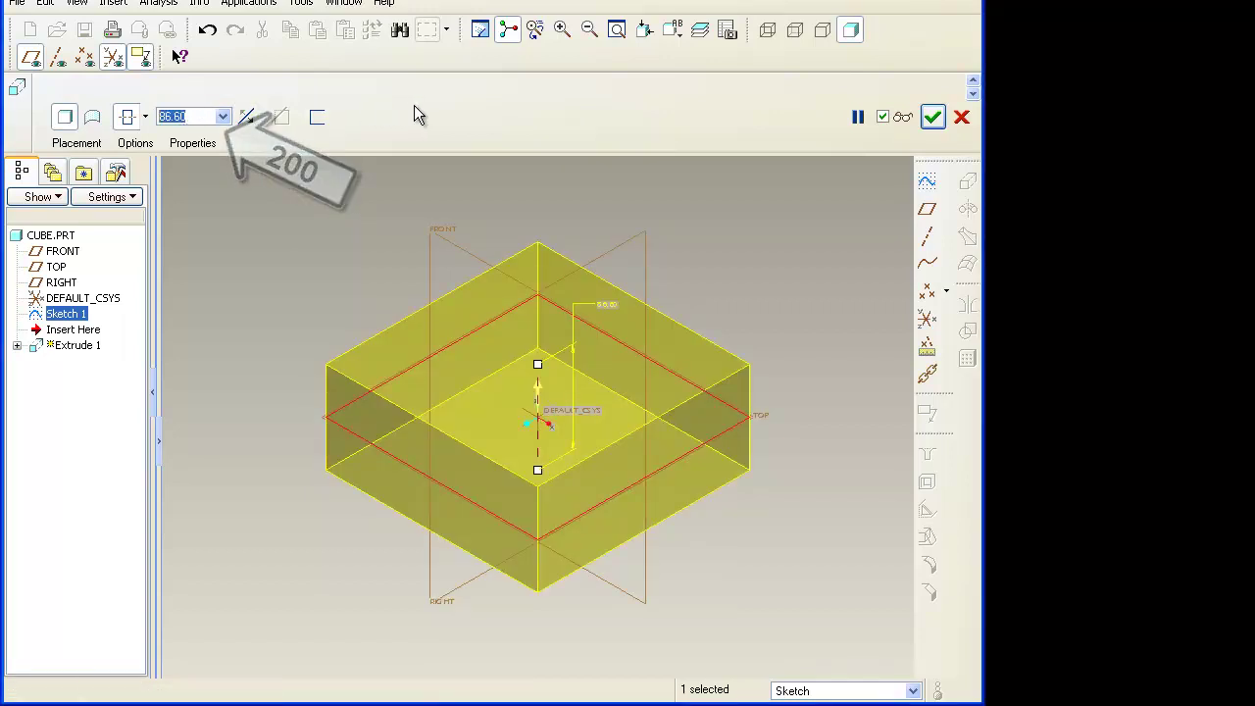
{"action": "type", "text": "200"}
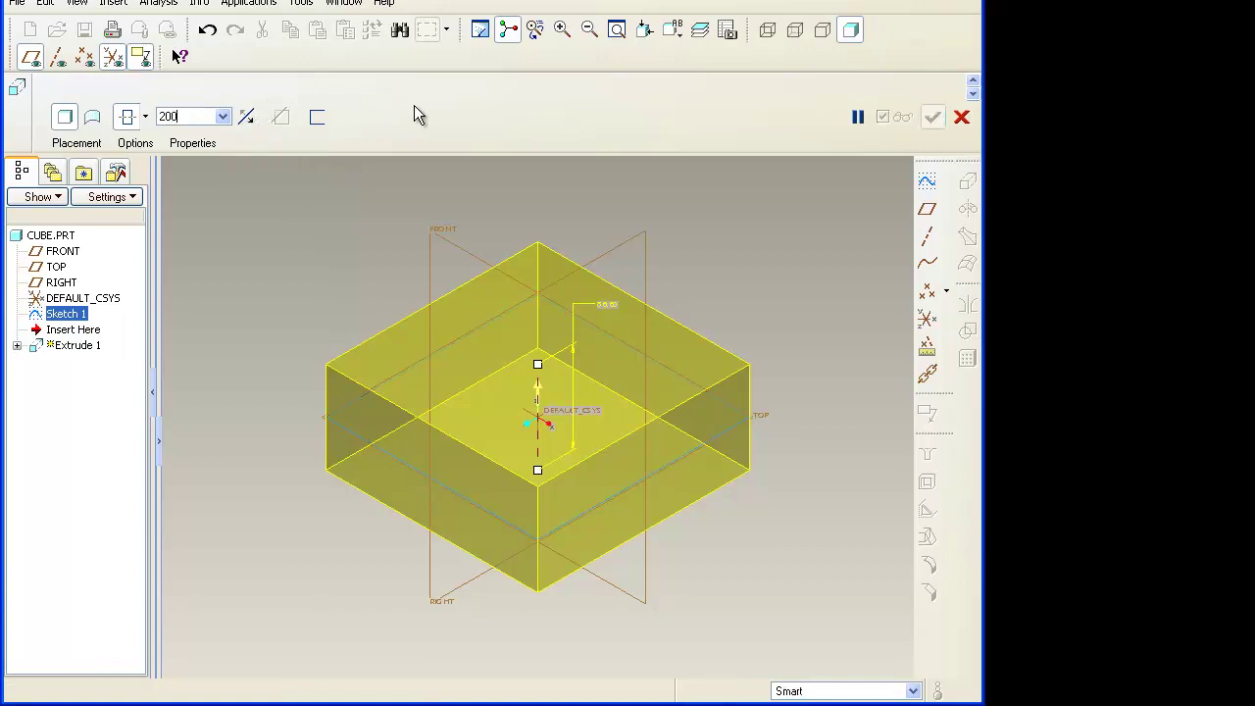
{"action": "key", "text": "Return"}
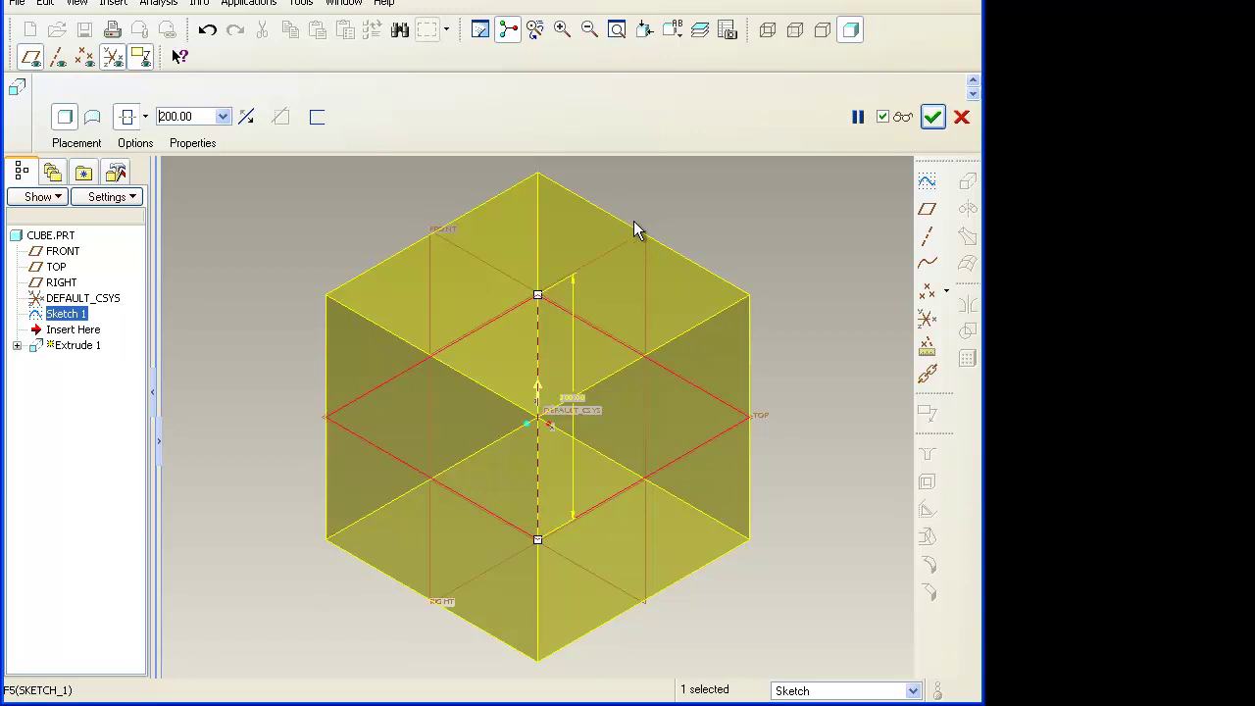
- Finish Extrude 1 as a 200×200×200 solid cube, inspect it from another angle, then restore the default view
{"action": "left_click", "coordinate": [932, 119]}
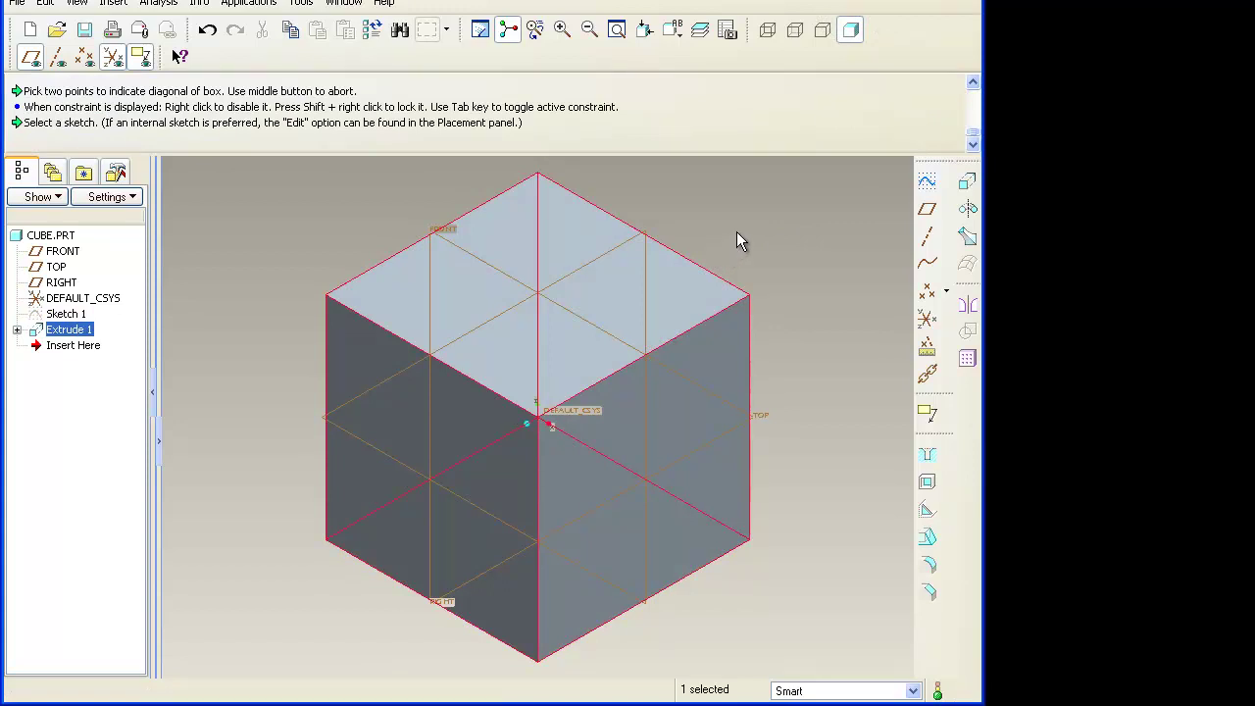
{"action": "left_click", "coordinate": [736, 232]}
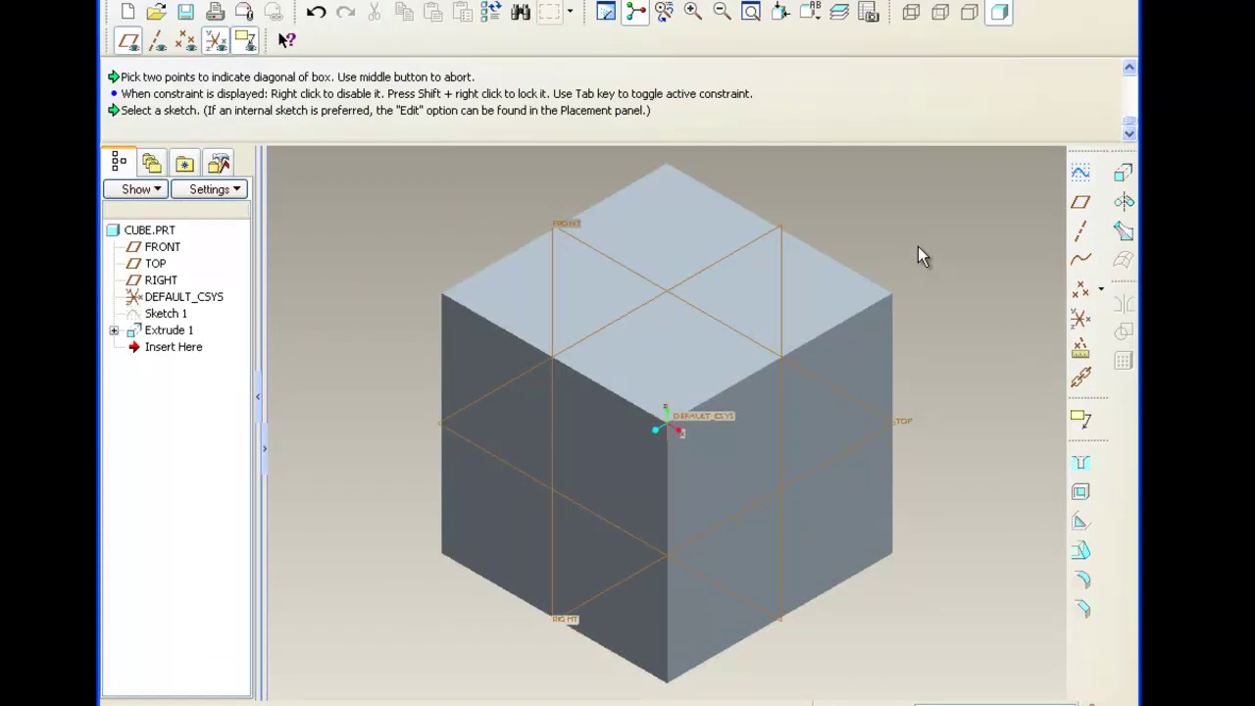
{"action": "middle_click_drag", "start_coordinate": [917, 250], "coordinate": [612, 407]}
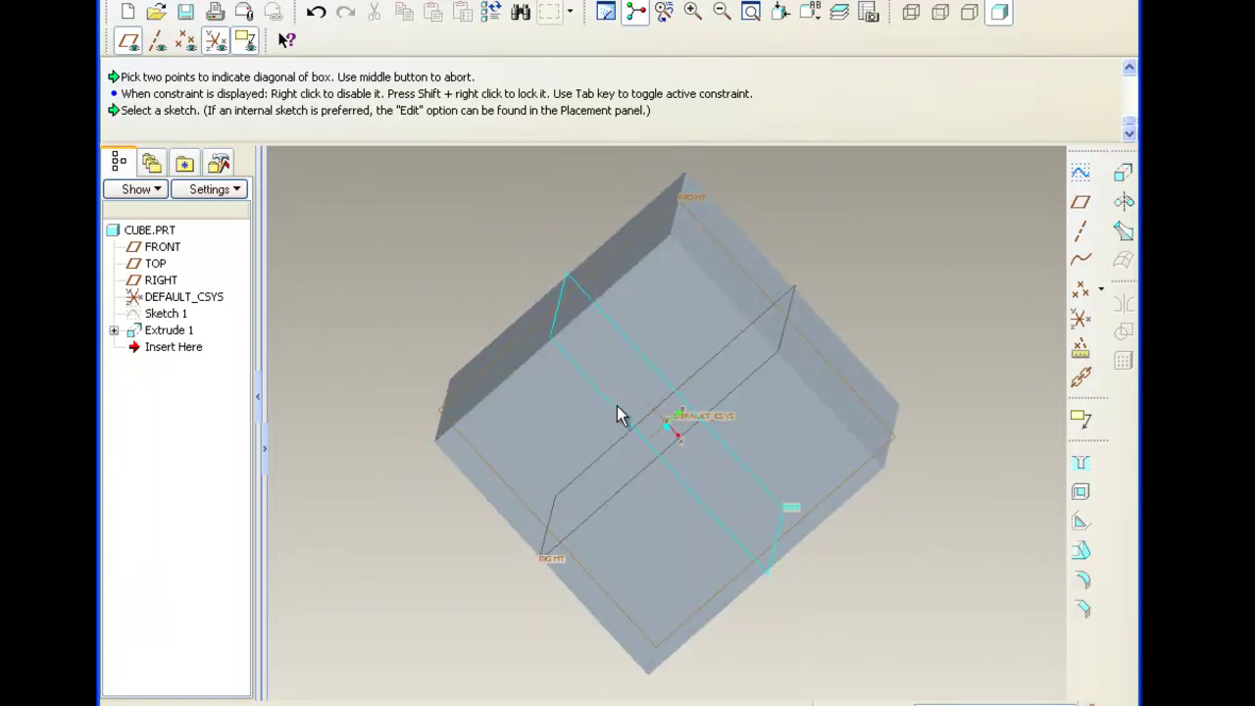
{"action": "key", "text": "ctrl+d"}
{"action": "left_click", "coordinate": [754, 272]}
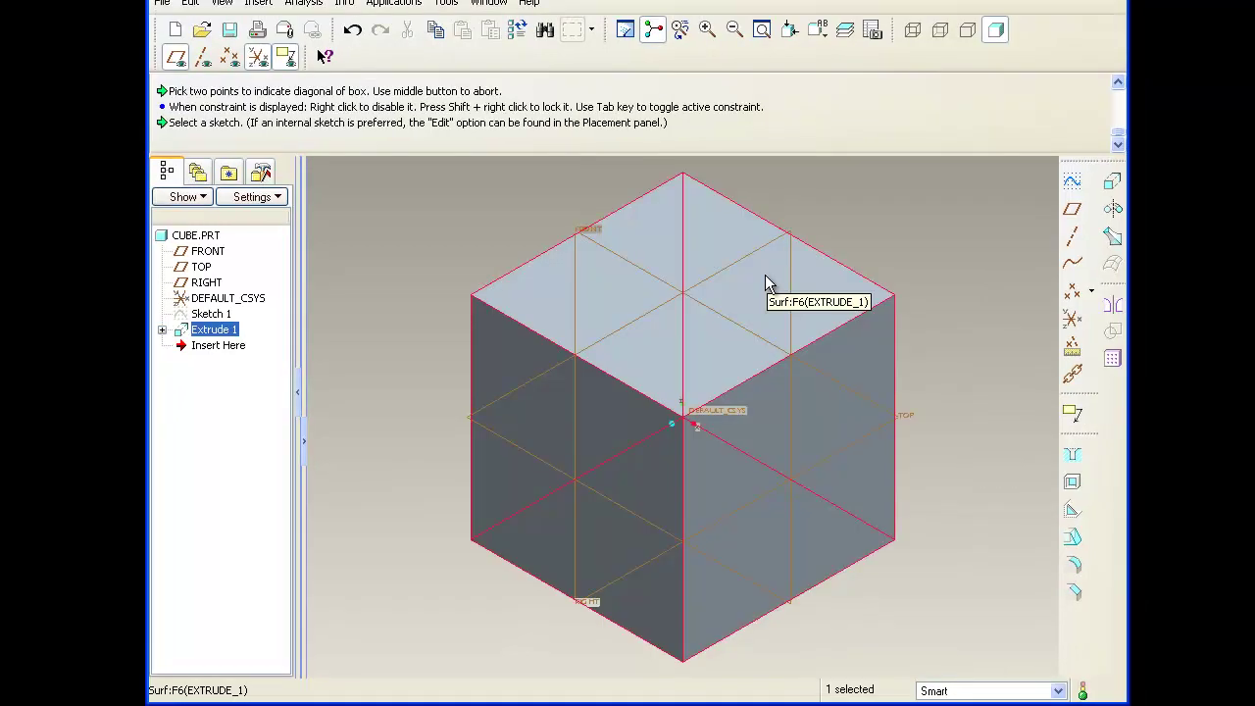